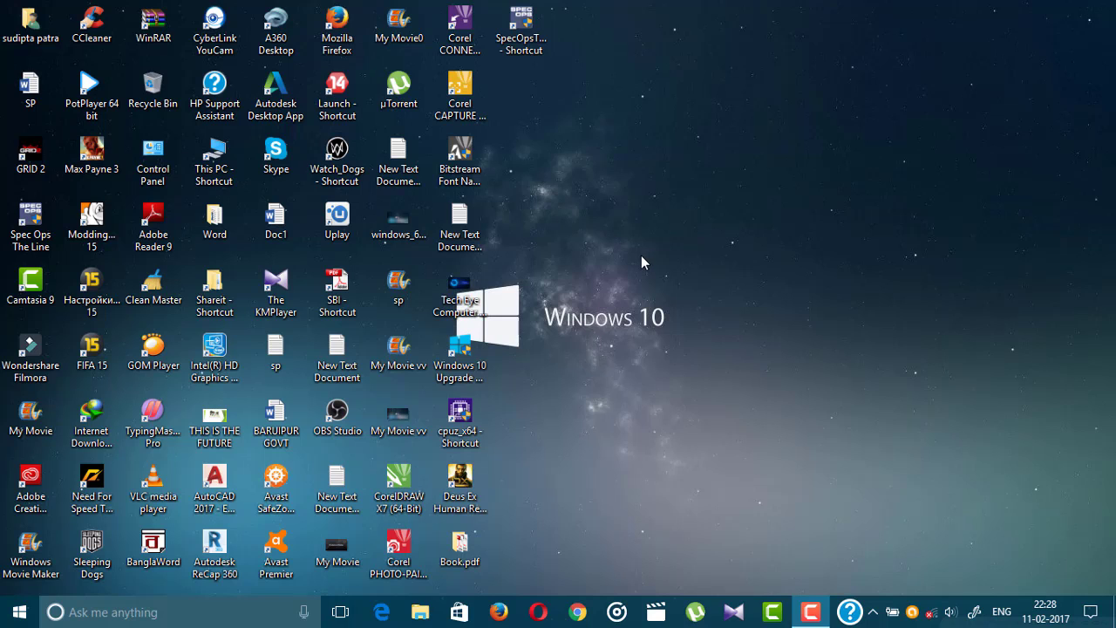
Launch GRID 2, then move up and dismiss its 0xc000007b application error.
double_click(31, 155)
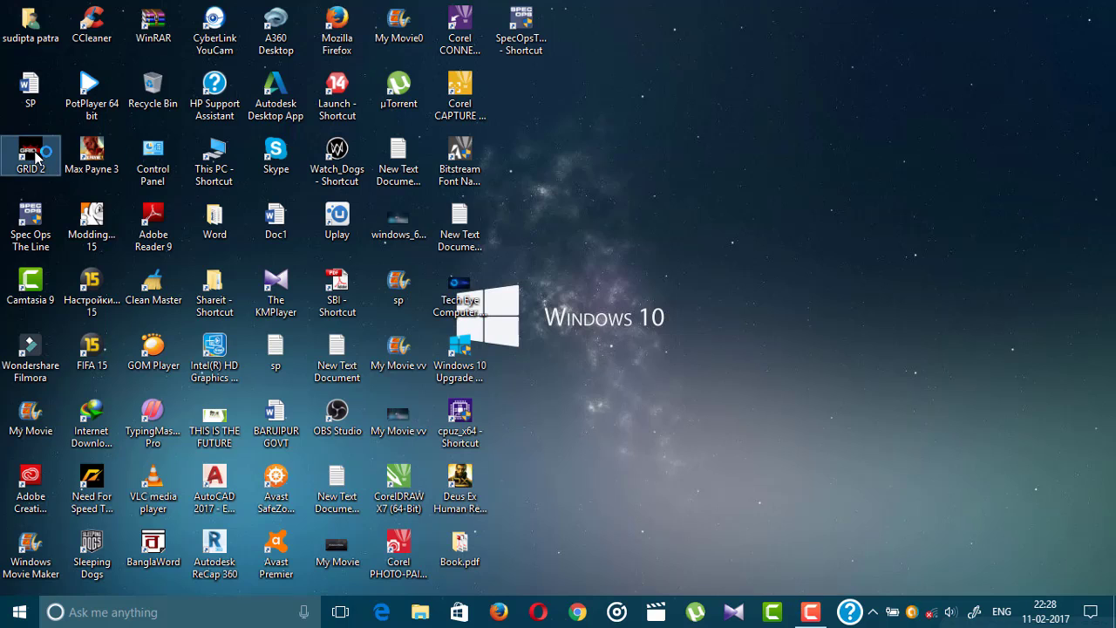
drag(540, 268, 544, 194)
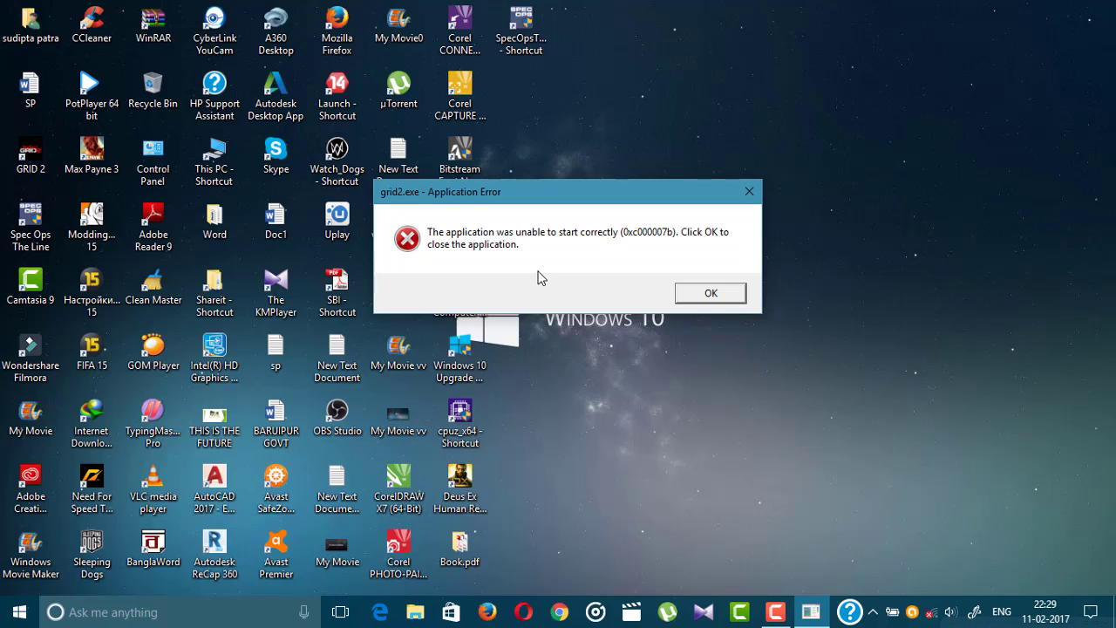
click(708, 293)
right_click(594, 141)
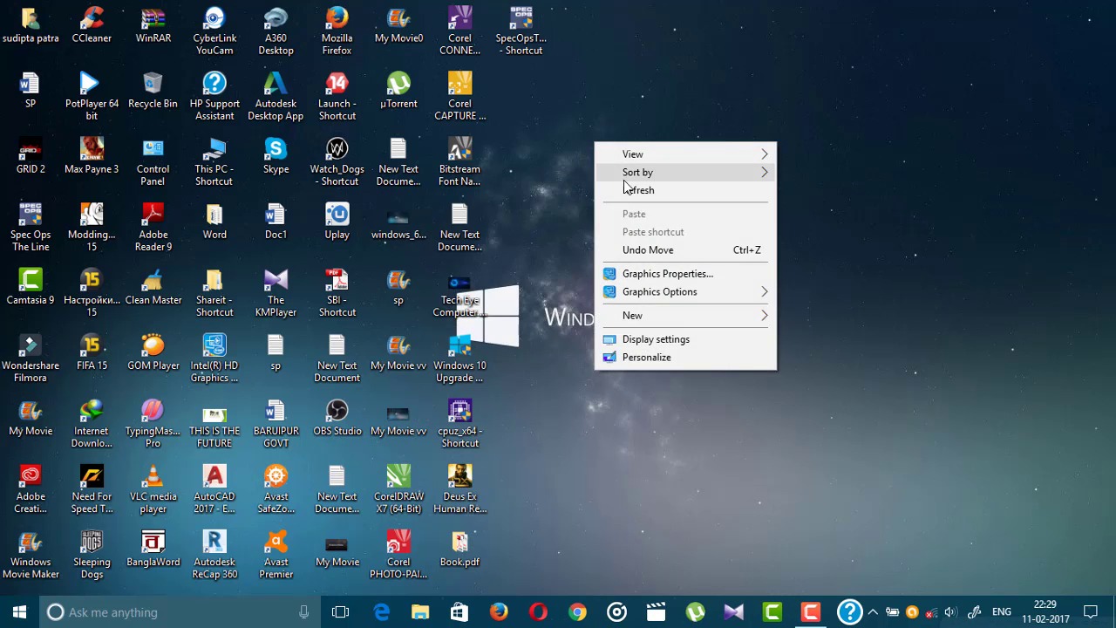
click(626, 190)
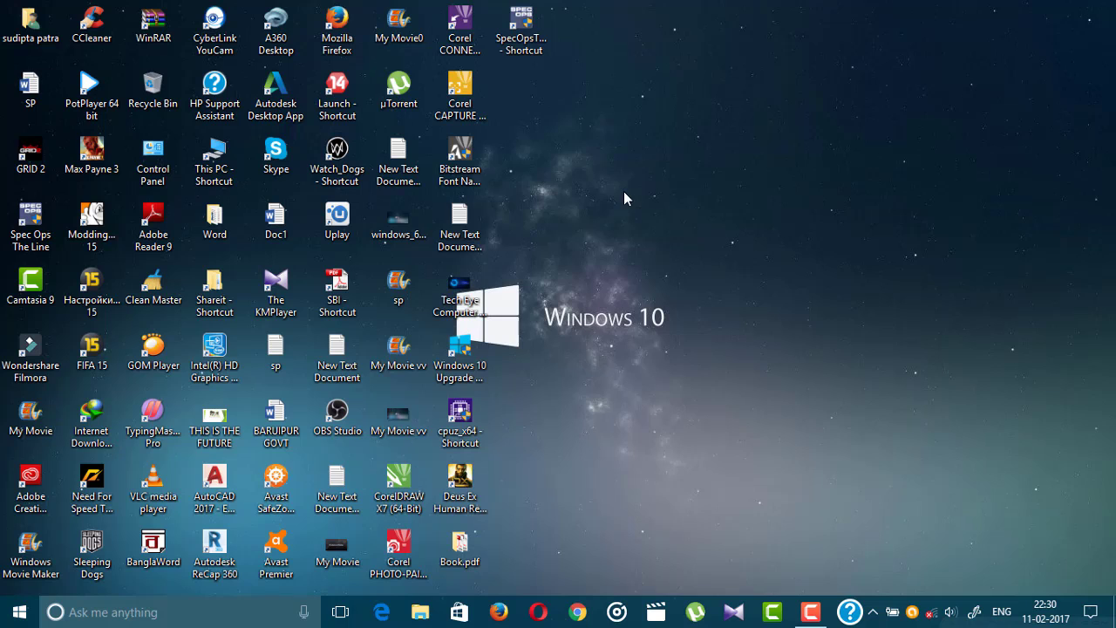
Open New folder (3) on Local Disk (F:) in File Explorer and select the 0xc000007b archive.
click(420, 611)
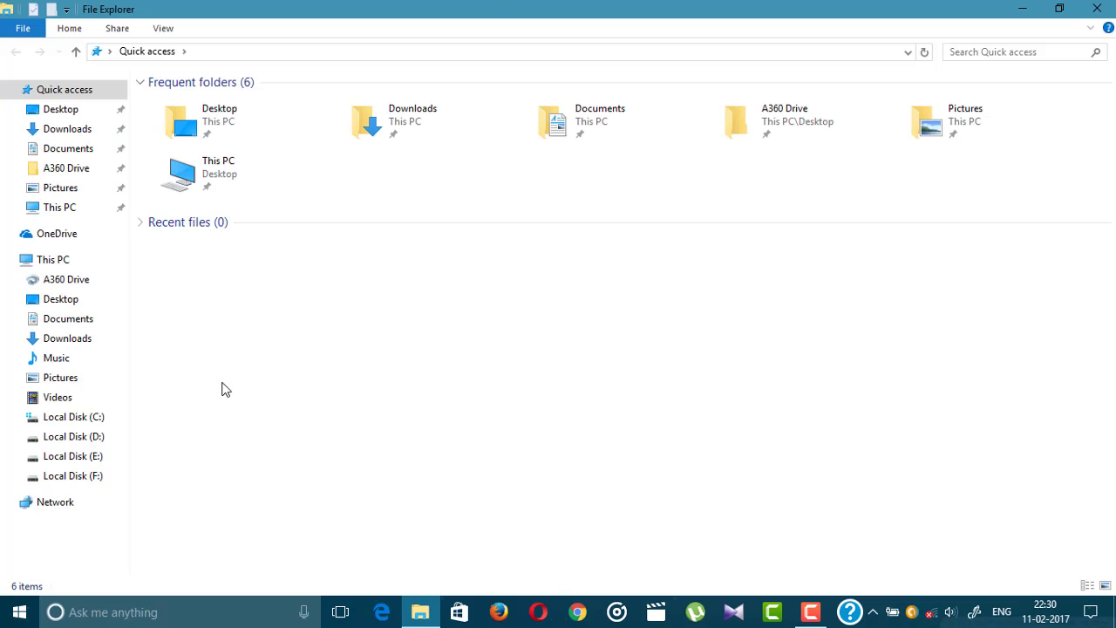
mouse_move(73, 456)
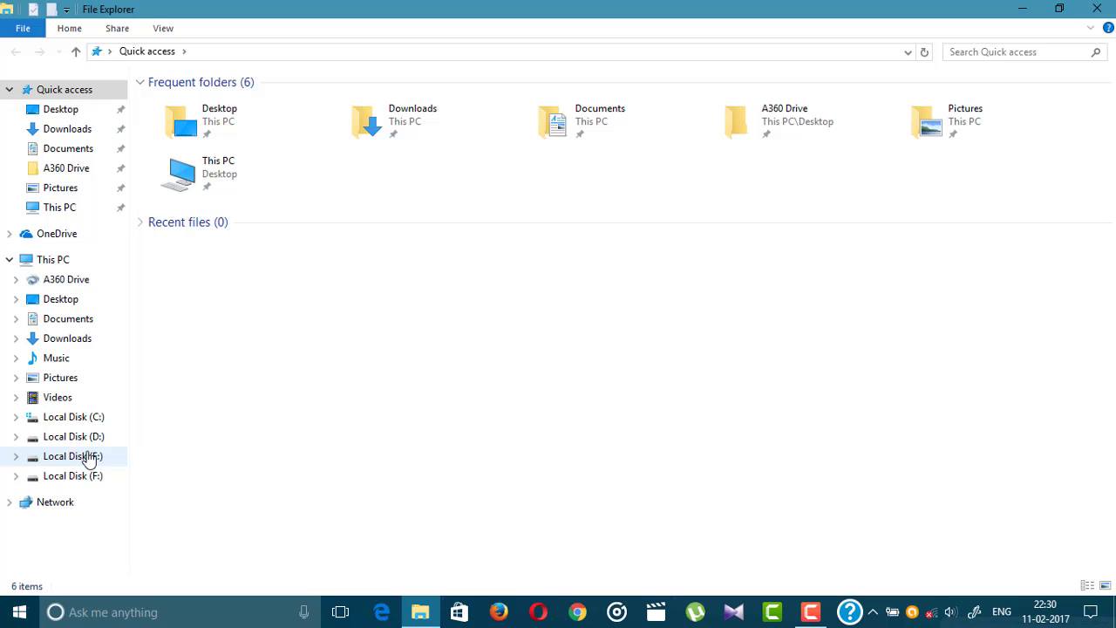
click(101, 478)
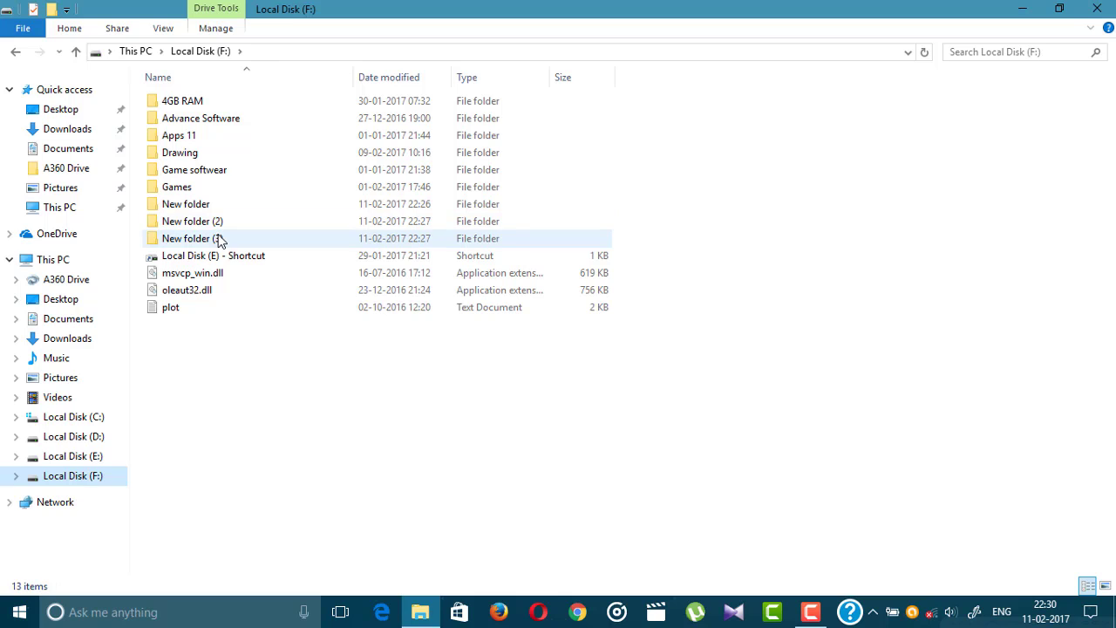
double_click(219, 239)
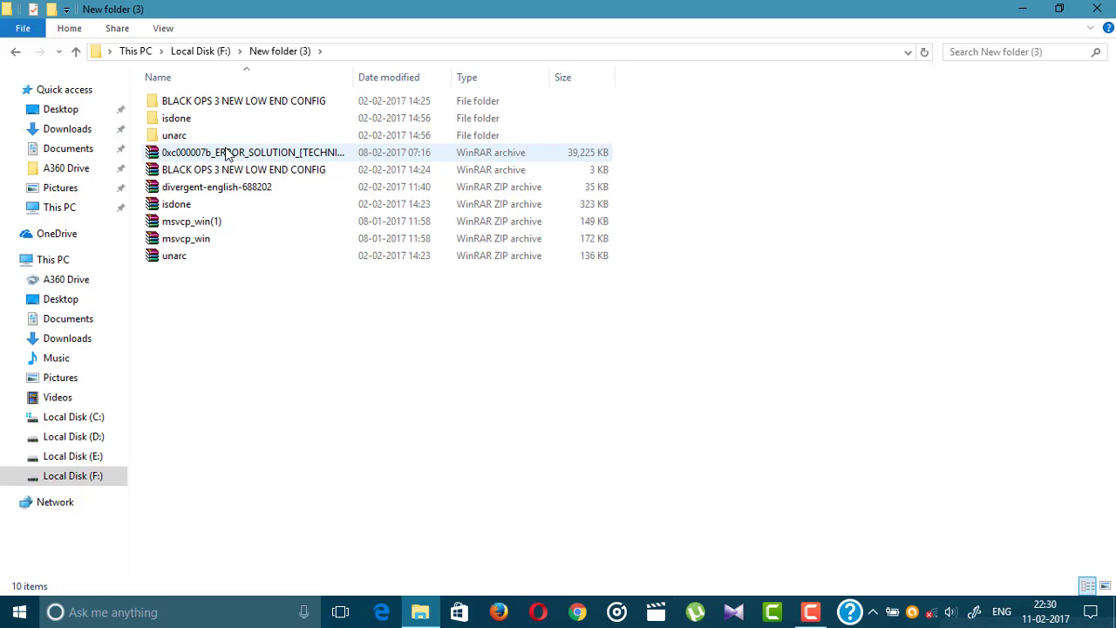
right_click(258, 152)
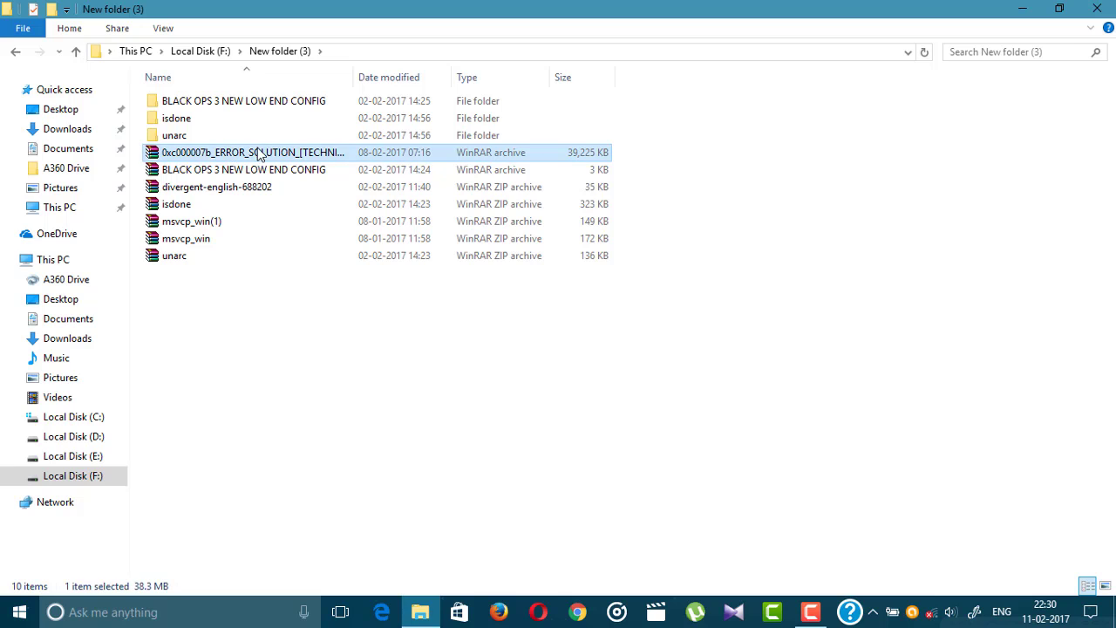
Extract the 0xc000007b archive into its own folder, entering the archive password.
click(319, 231)
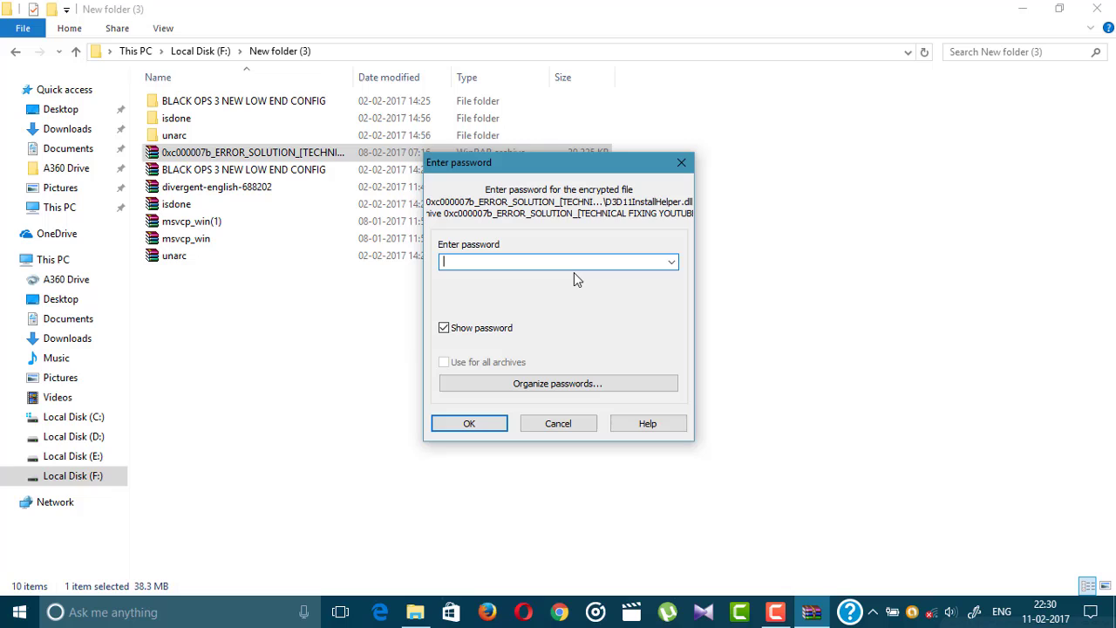
key(Return)
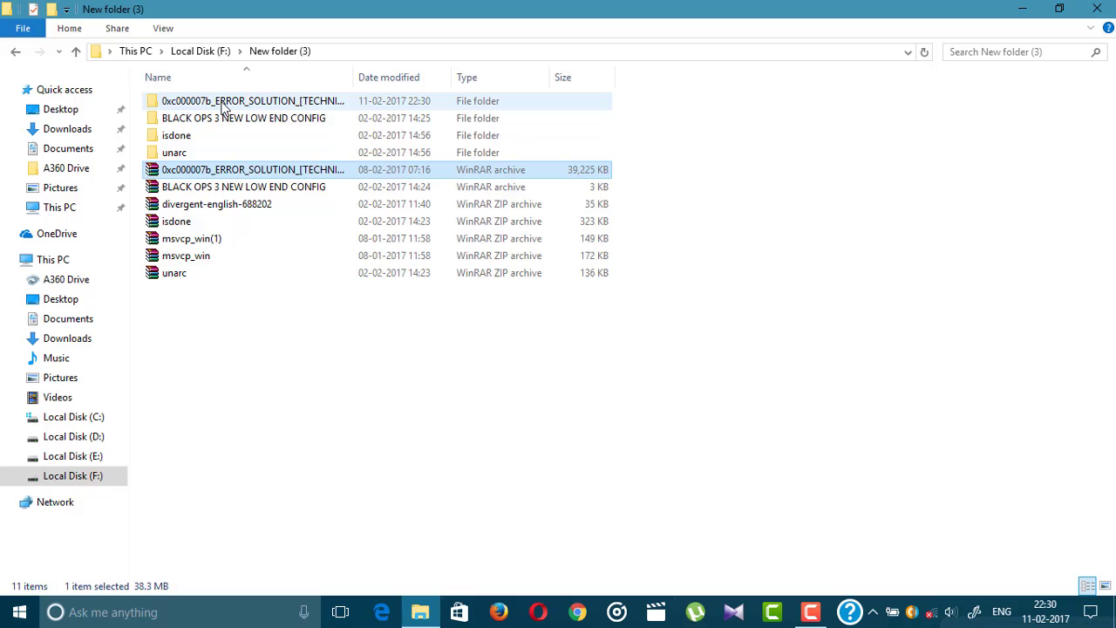
Drill down through the extracted folder's nested subfolders to the folder of DLL files.
mouse_move(253, 101)
double_click(223, 102)
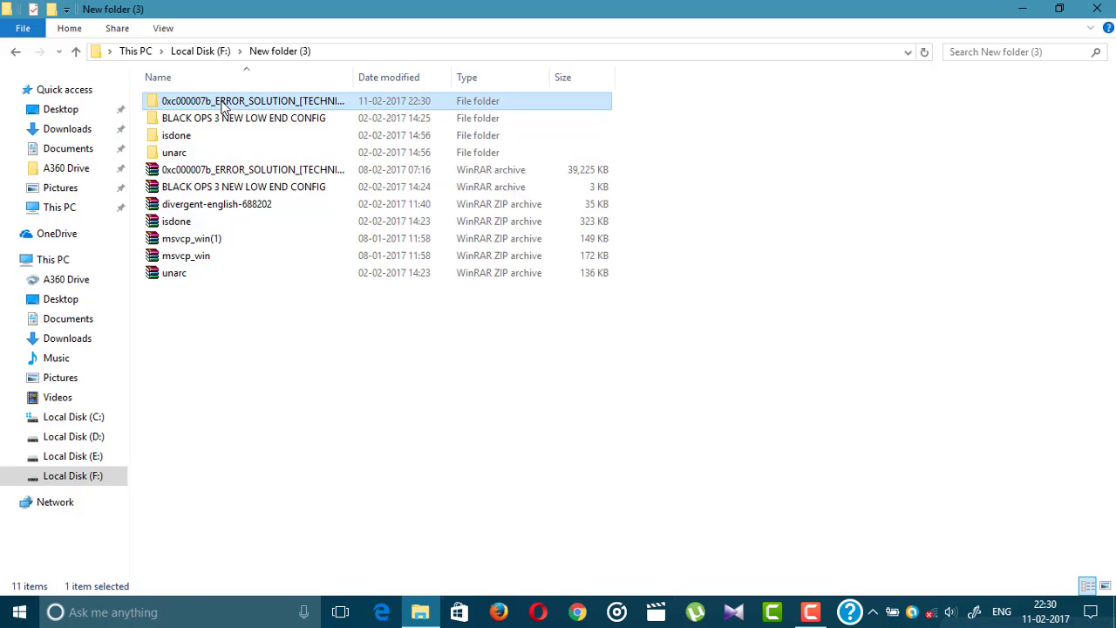
double_click(212, 102)
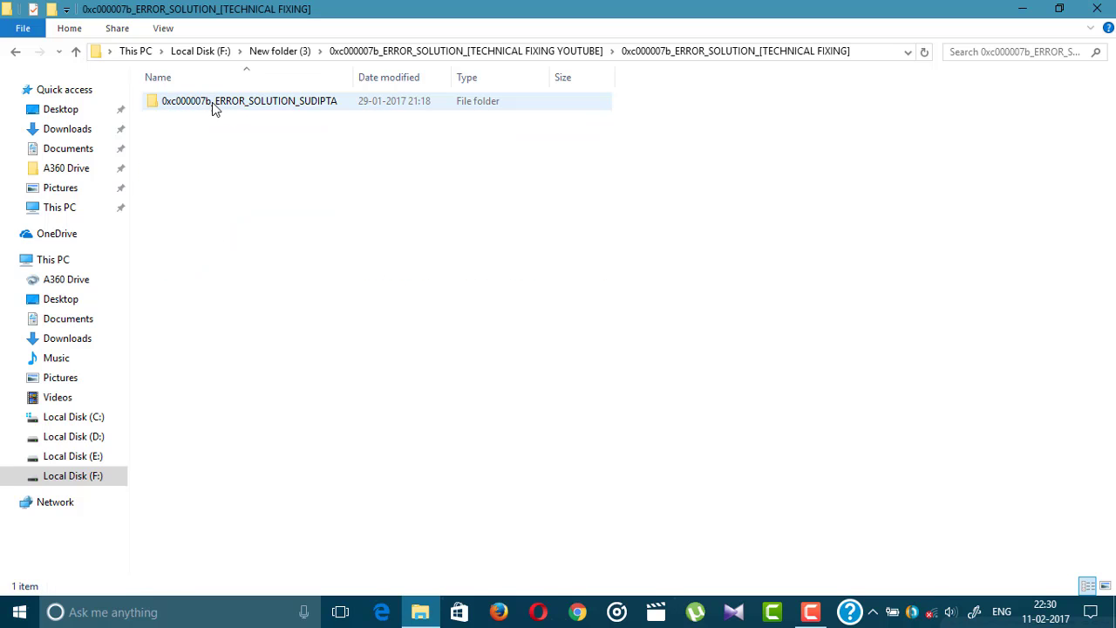
double_click(212, 102)
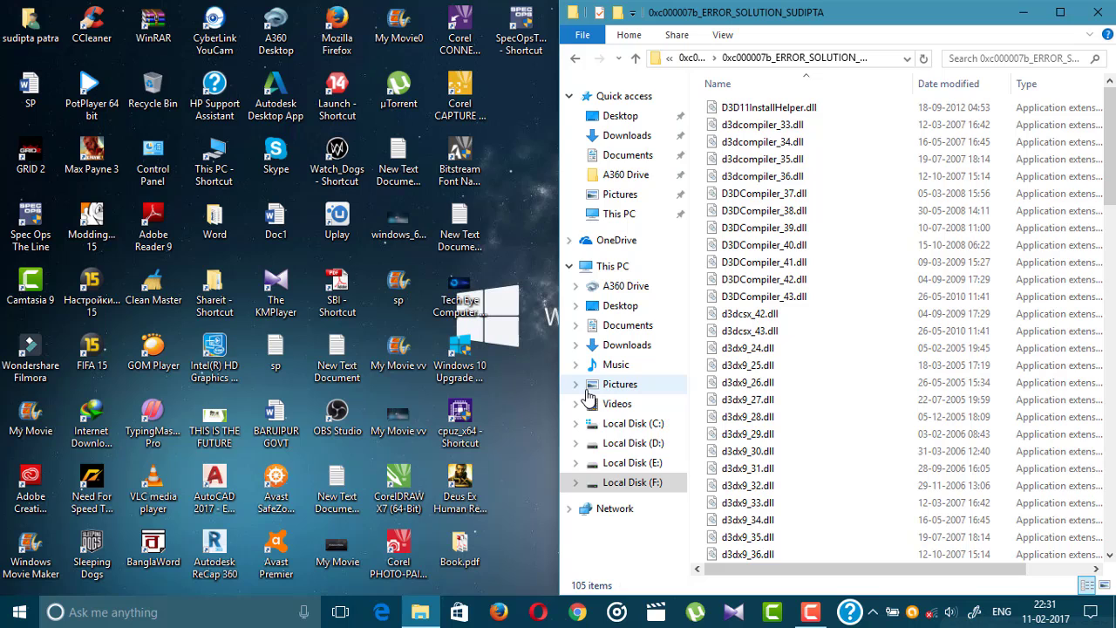
Open the GRID 2 install folder from its desktop shortcut and dock it on the left.
right_click(41, 160)
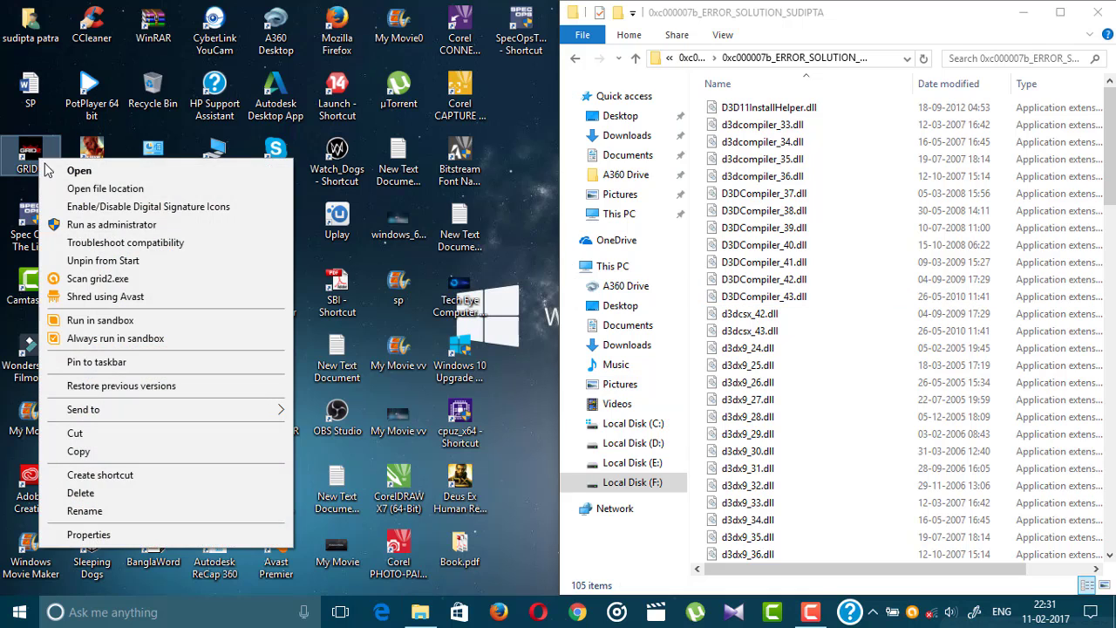
click(106, 188)
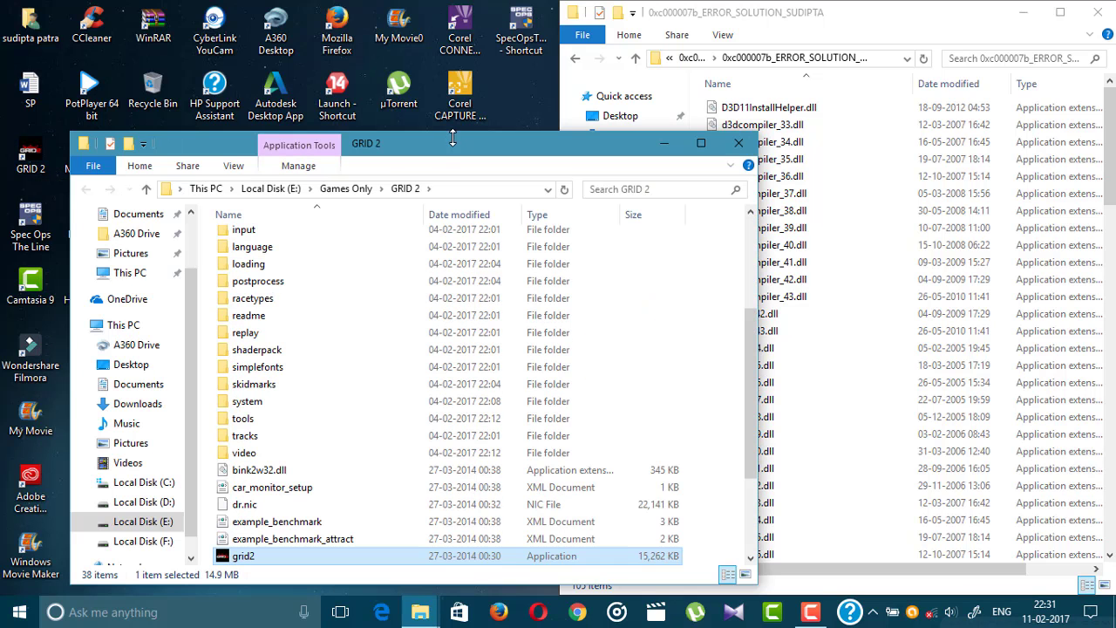
drag(452, 138, 2, 122)
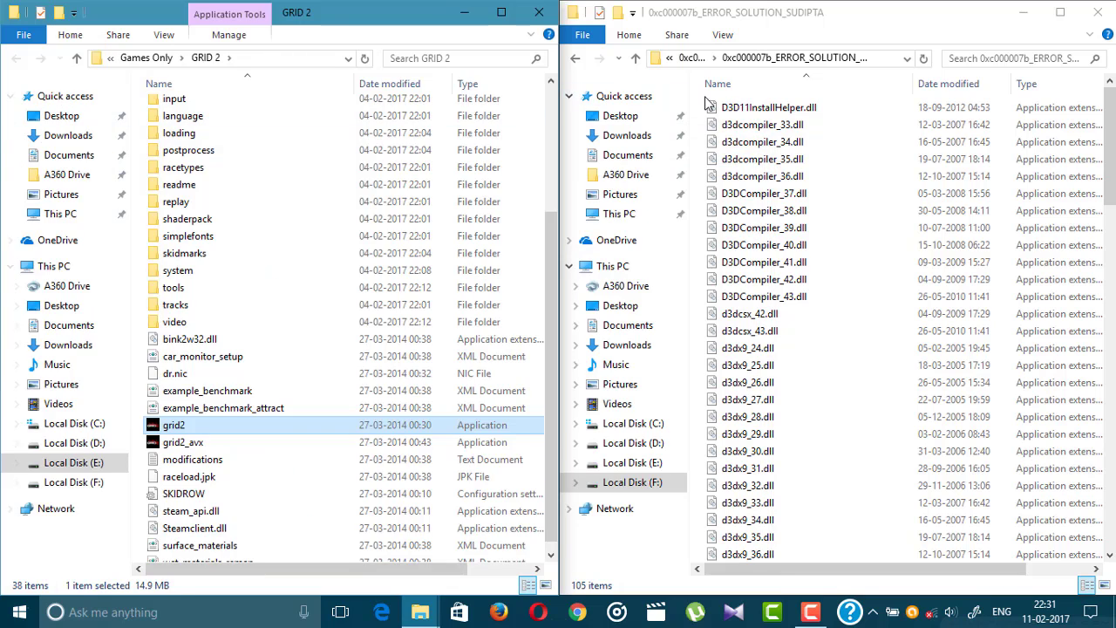
Copy all 105 DLL files into the GRID 2 install folder.
click(801, 217)
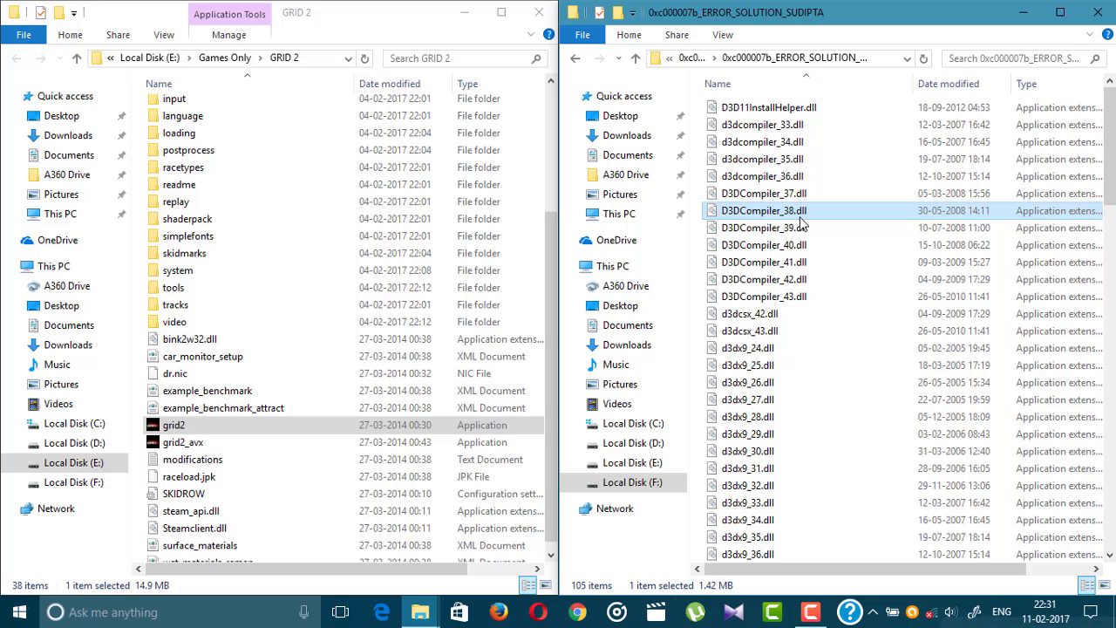
key(ctrl+a)
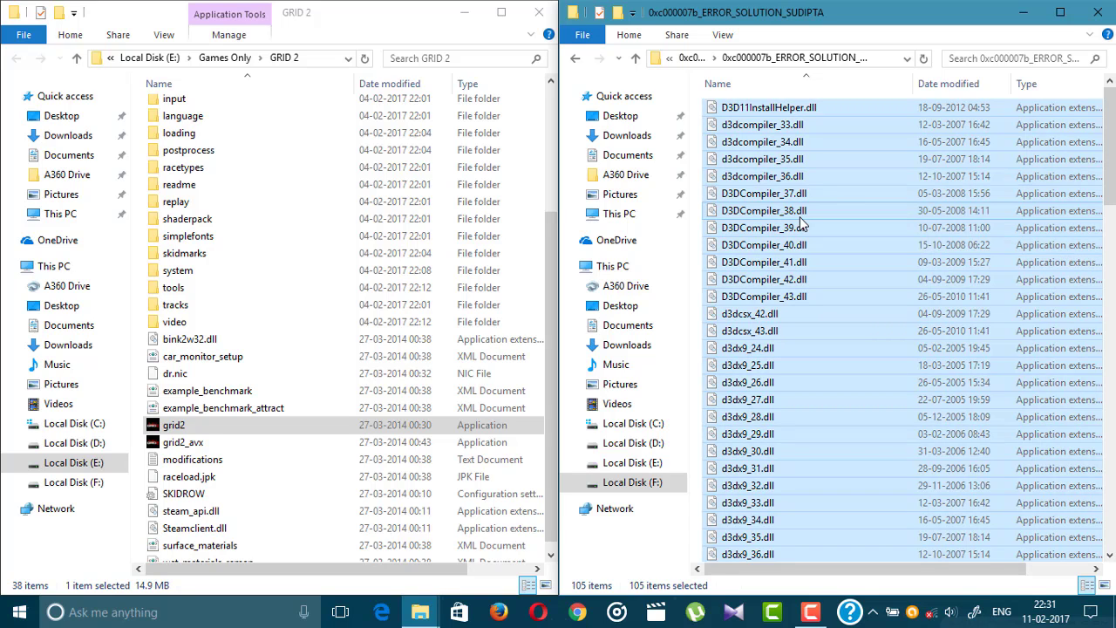
click(291, 253)
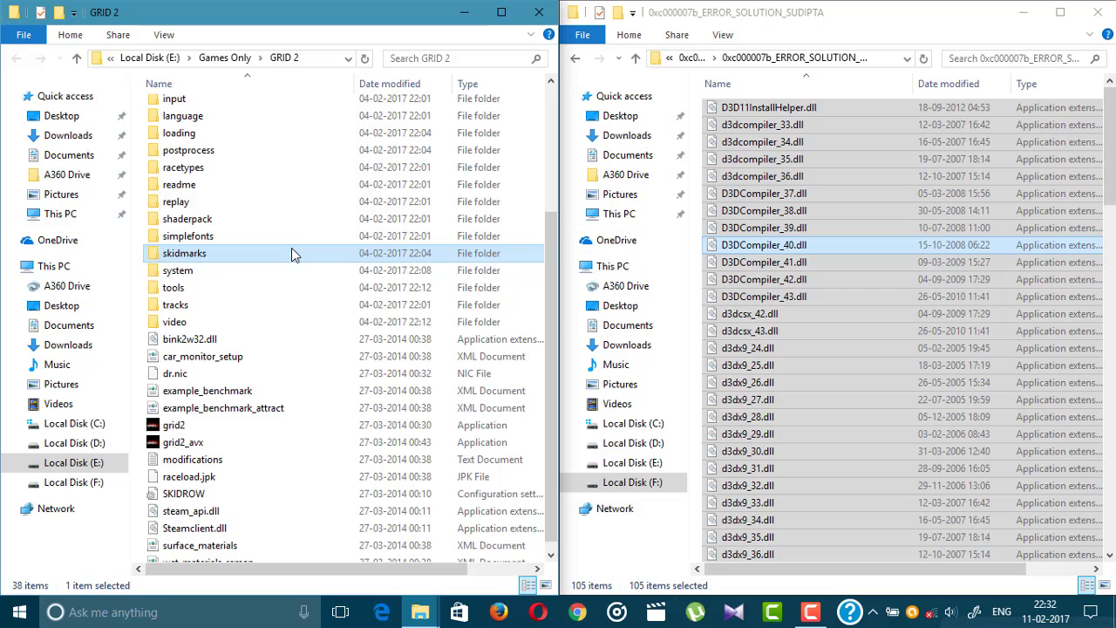
key(ctrl+v)
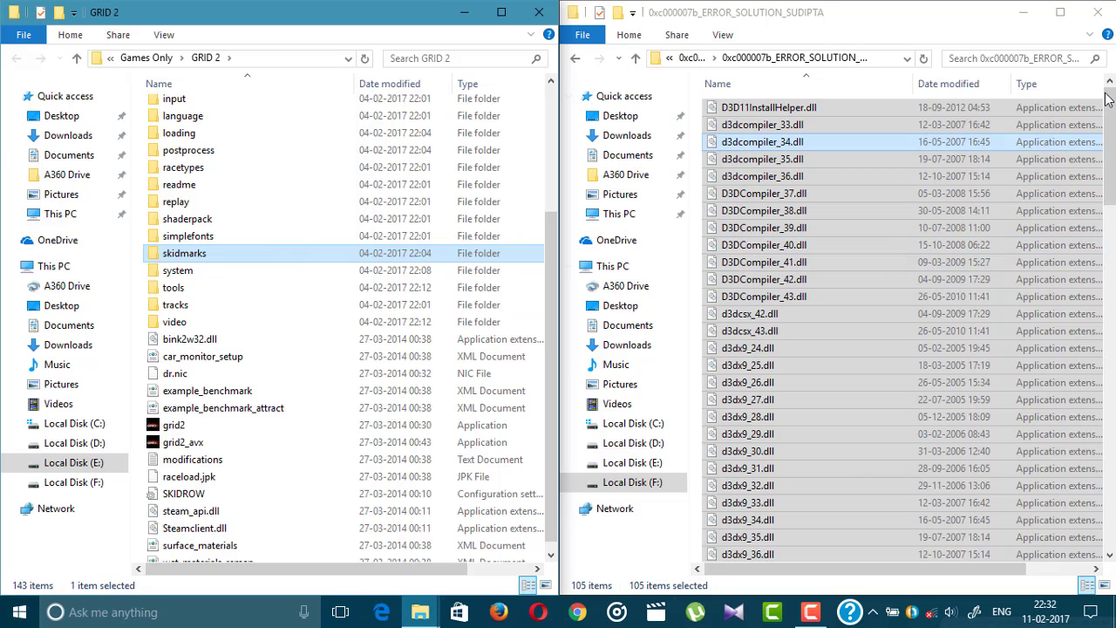
Close the DLL folder window and maximize the GRID 2 folder window.
click(973, 16)
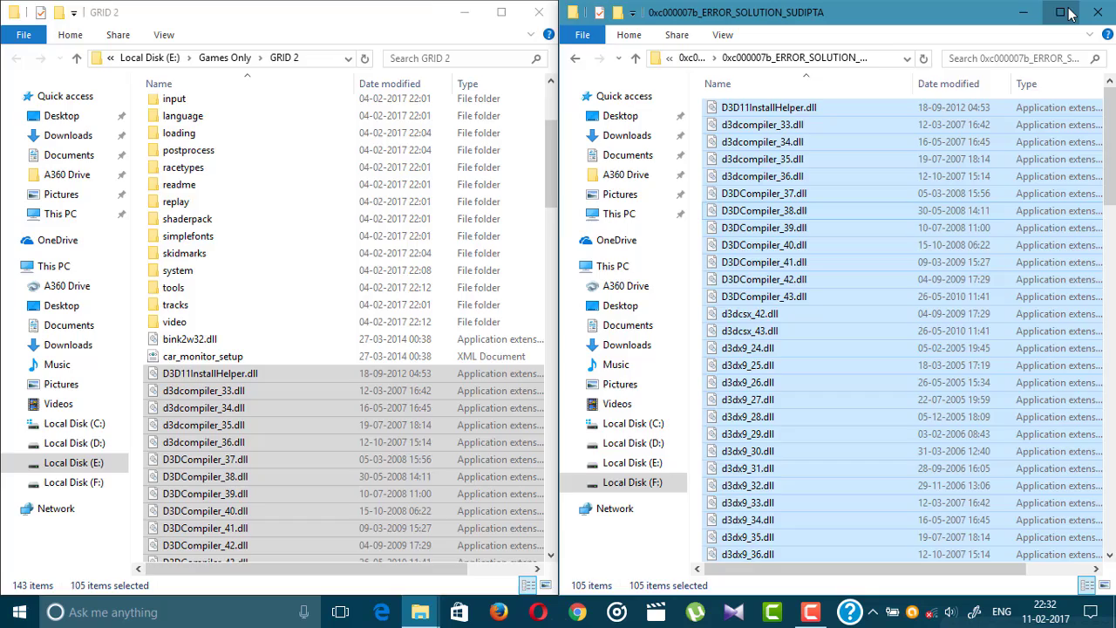
click(1062, 12)
click(1098, 11)
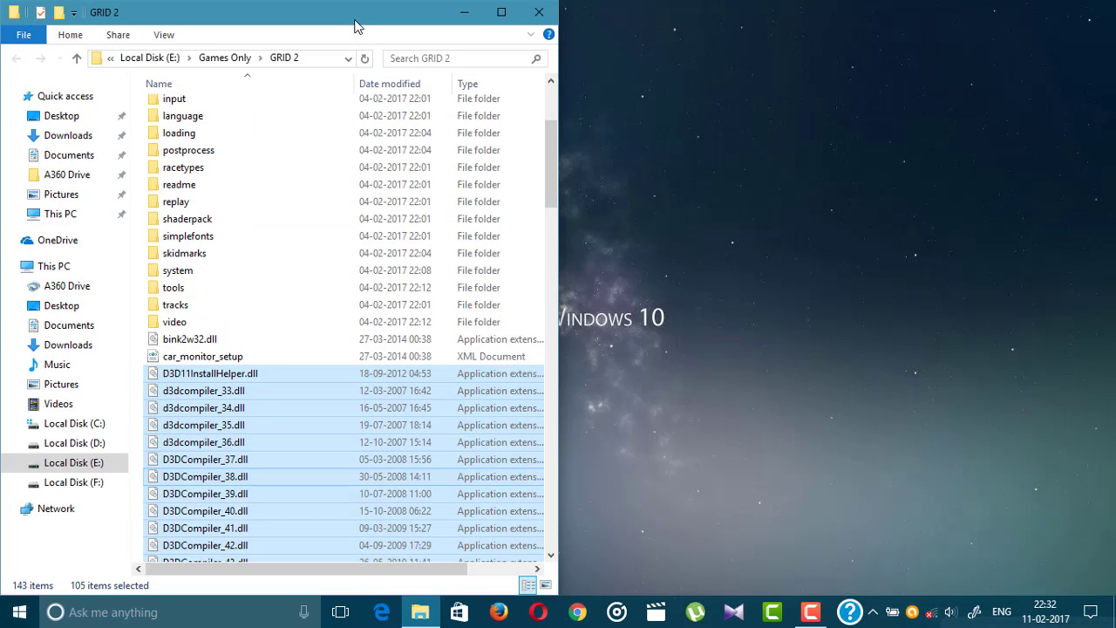
click(509, 12)
Refresh the GRID 2 folder listing, then close the folder window.
right_click(705, 180)
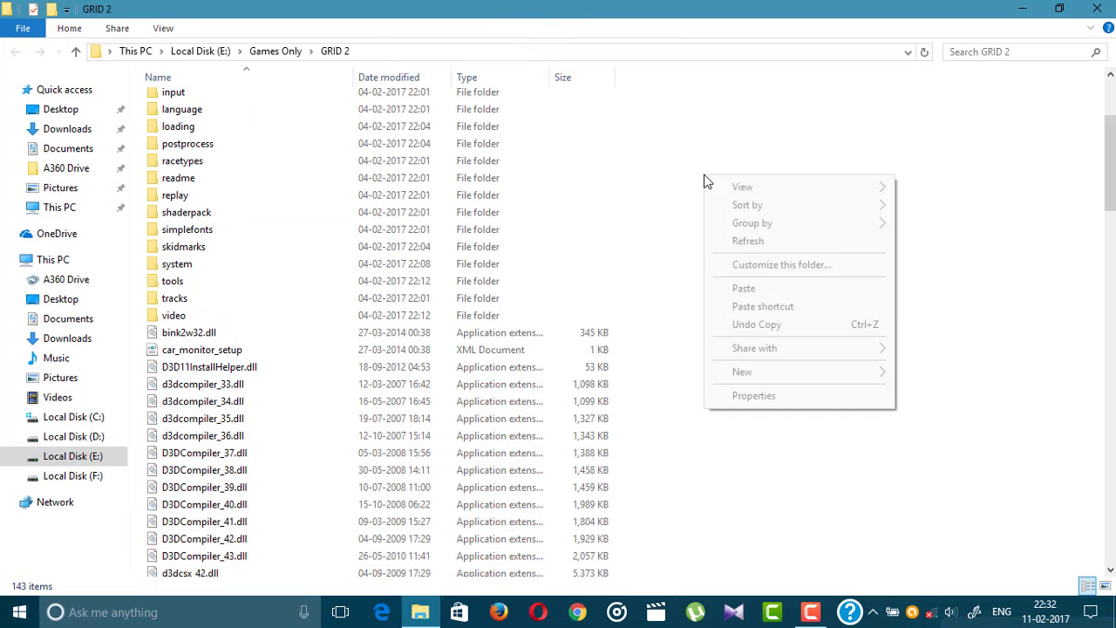
click(748, 241)
click(1097, 9)
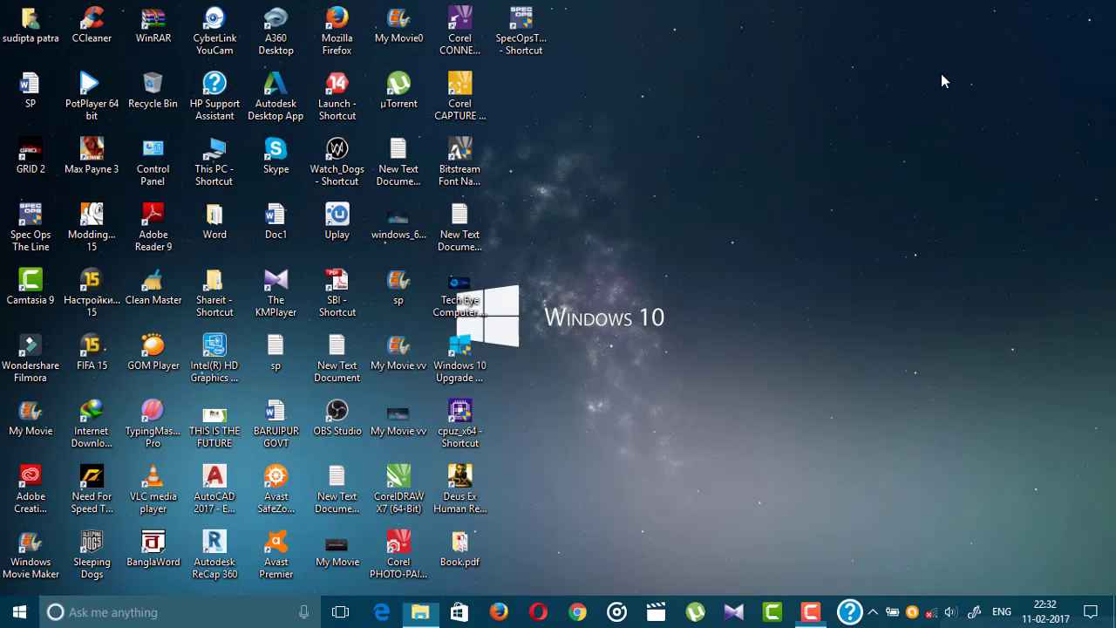
Refresh the desktop and relaunch GRID 2 from its desktop icon.
right_click(575, 206)
click(624, 254)
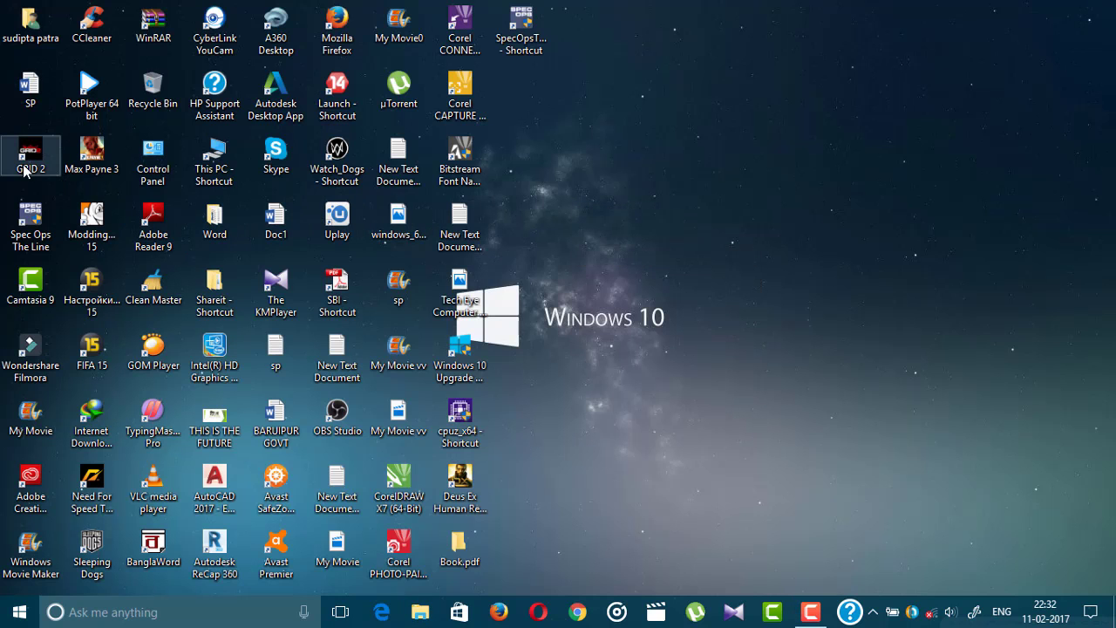
click(29, 164)
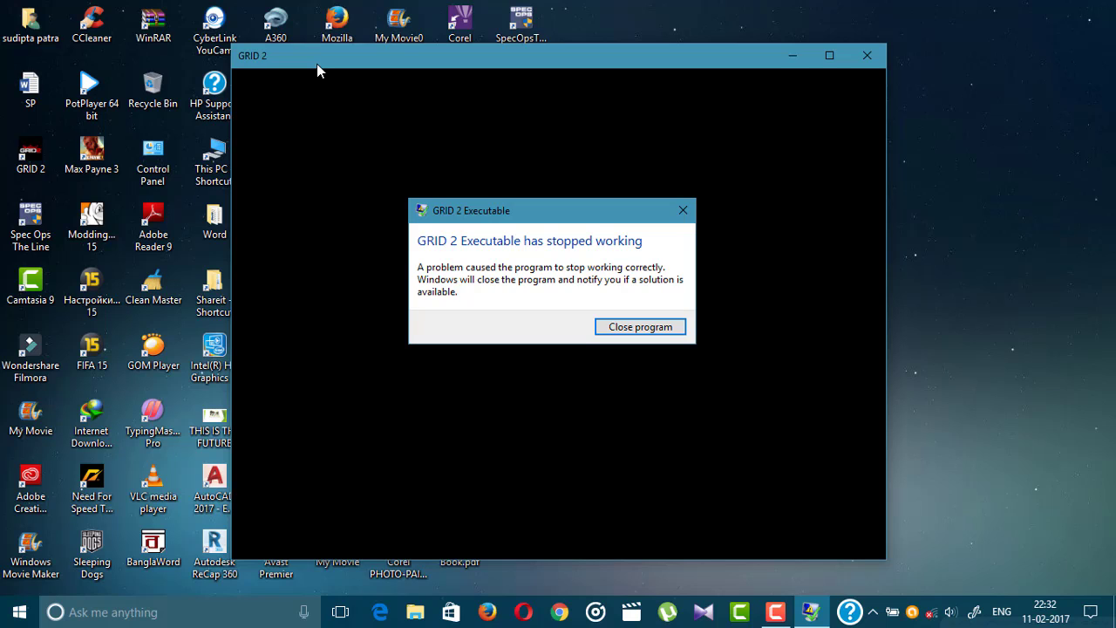
click(666, 329)
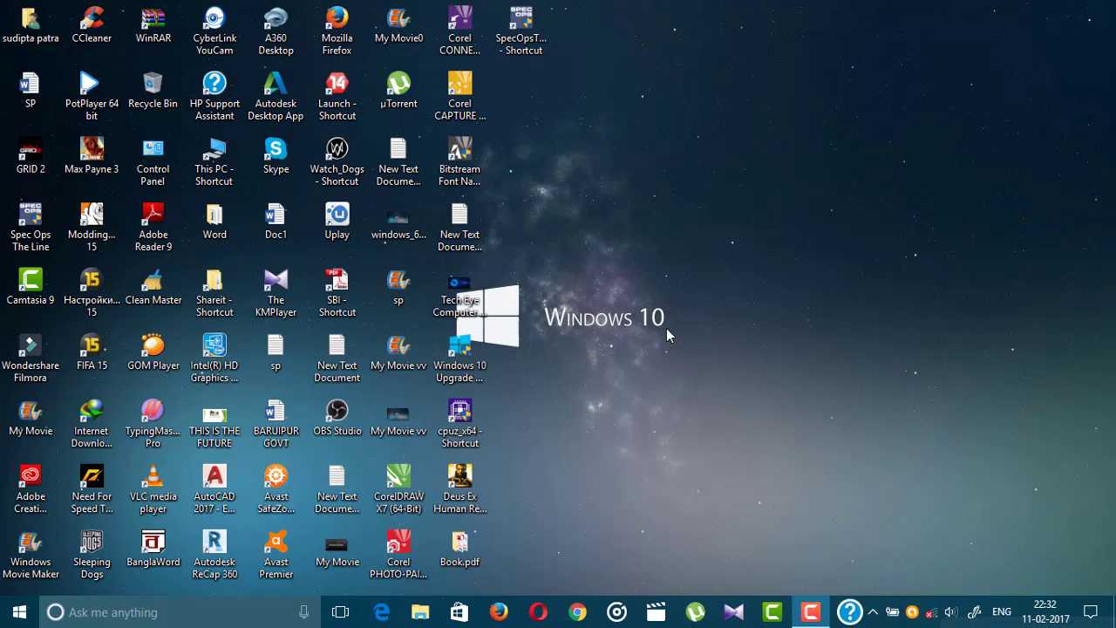
right_click(644, 162)
click(674, 210)
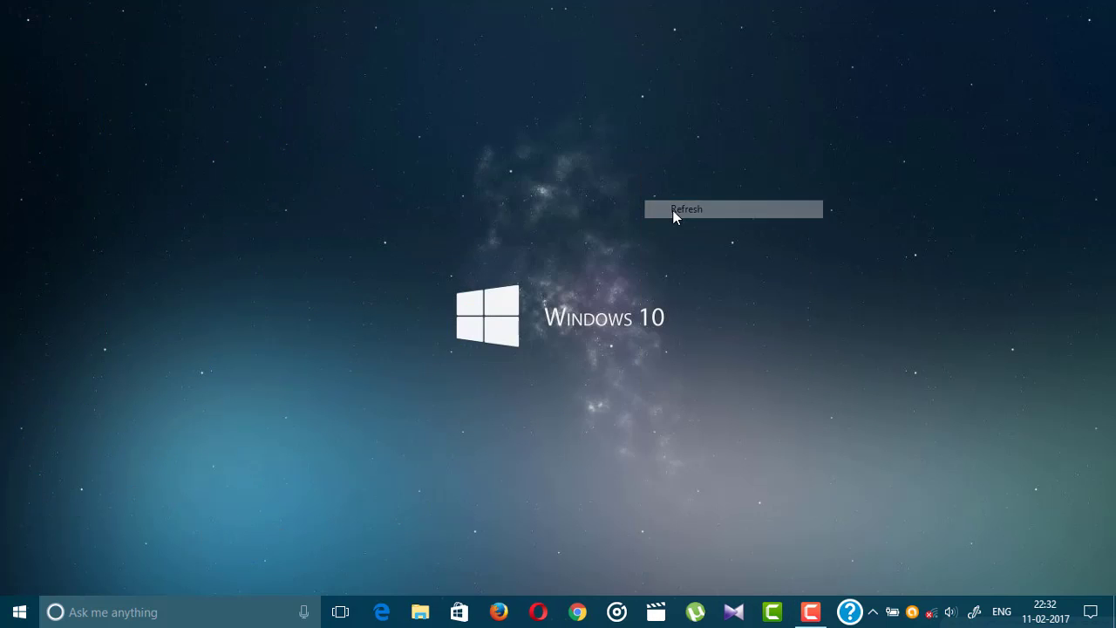
right_click(658, 183)
click(680, 227)
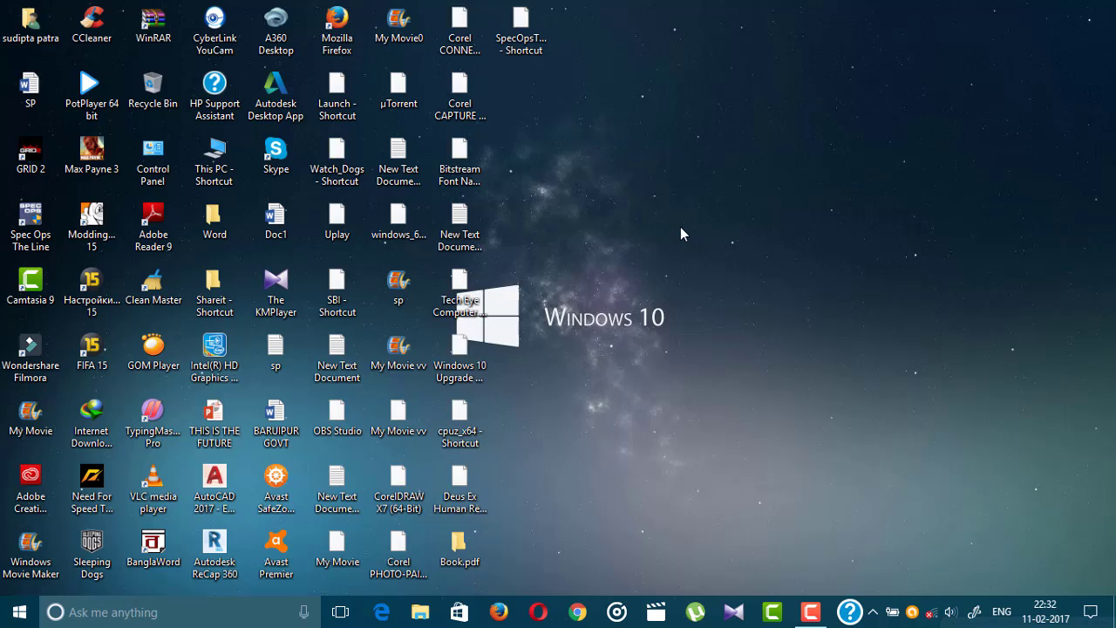